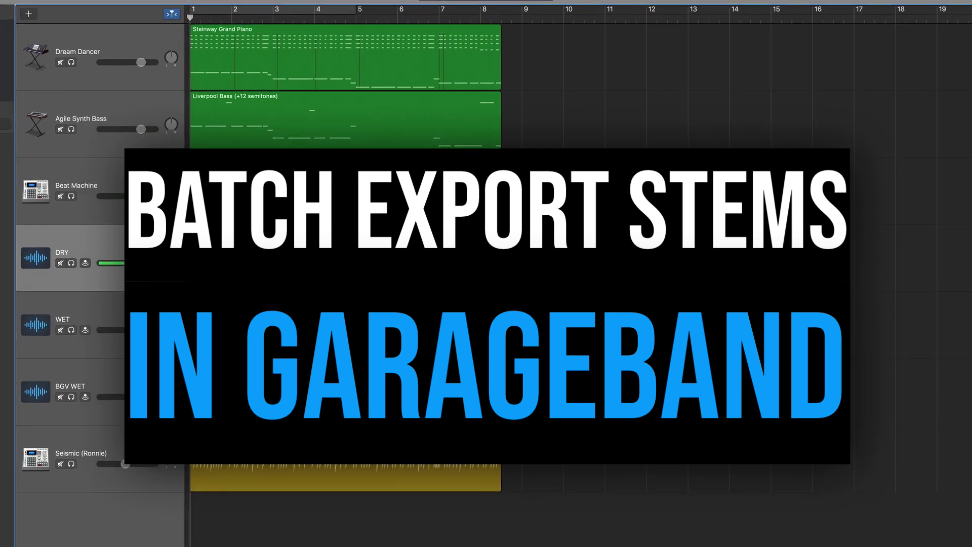
- Start playback of the seven-track 'stems test 2' project
key("space")
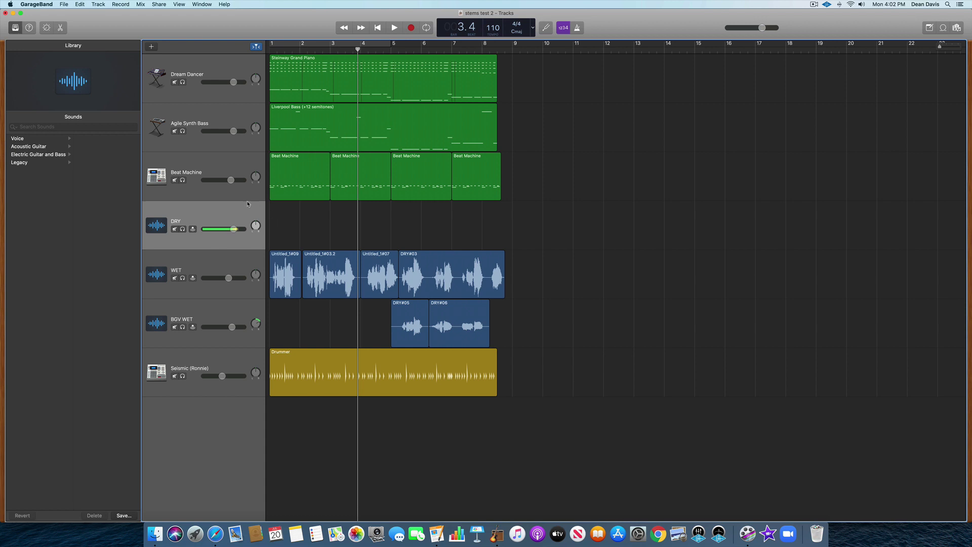
- Enable Track Lock in the track header configuration from the Beat Machine track's menu
right_click(228, 195)
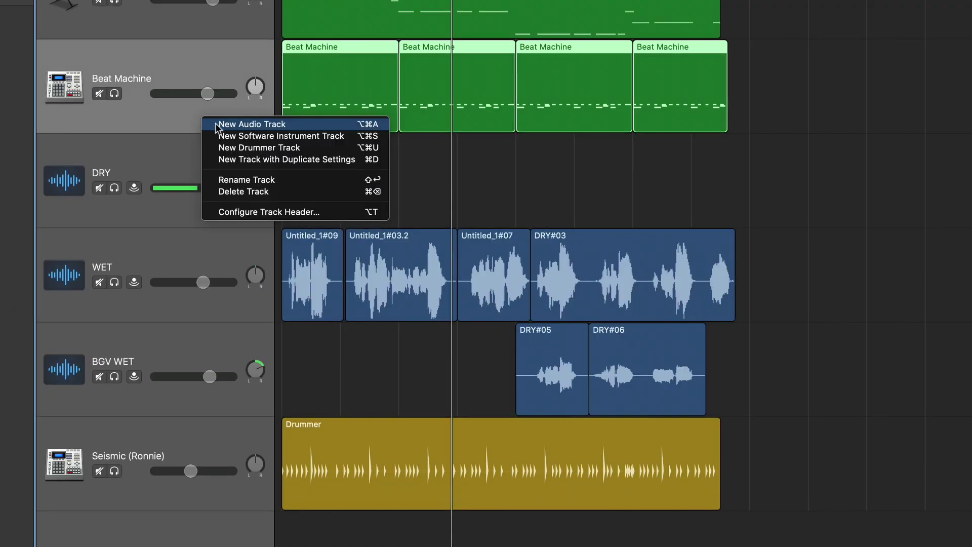
left_click(320, 216)
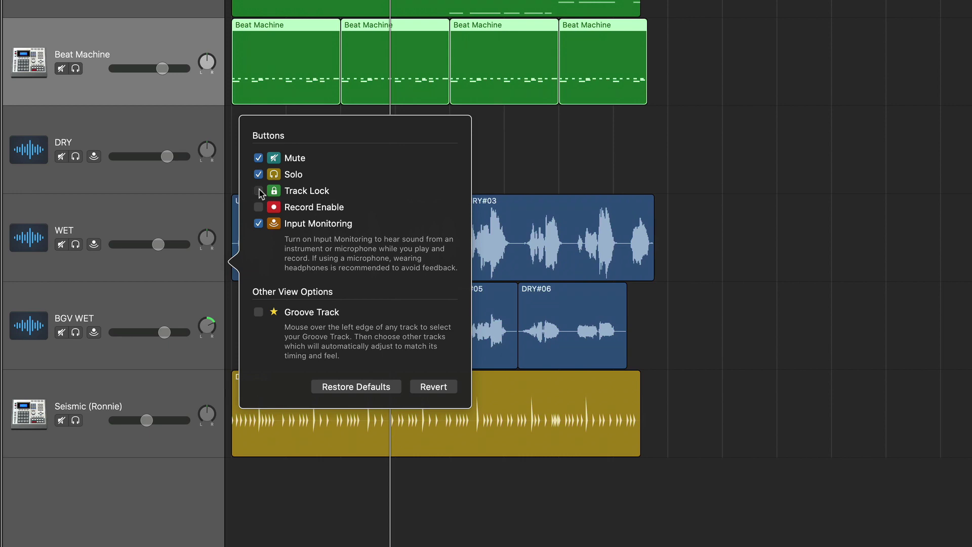
left_click(259, 192)
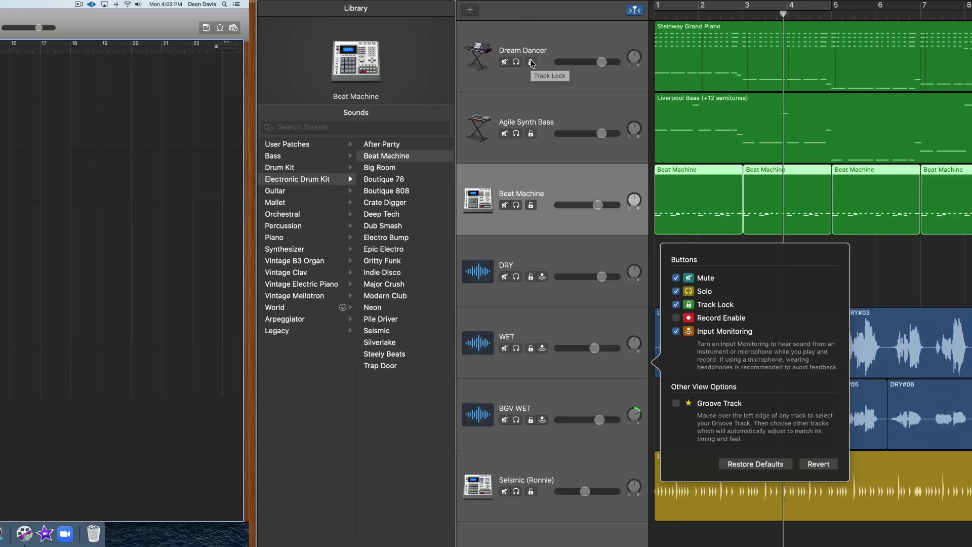
left_click(282, 84)
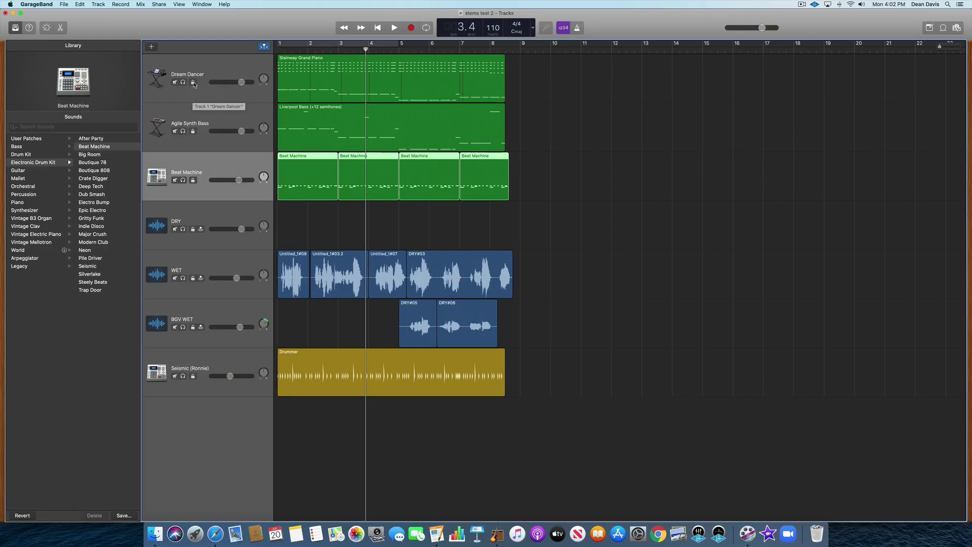
- Lock every track except DRY, including Dream Dancer and Seismic (Ronnie), then play to freeze them
left_click(193, 82)
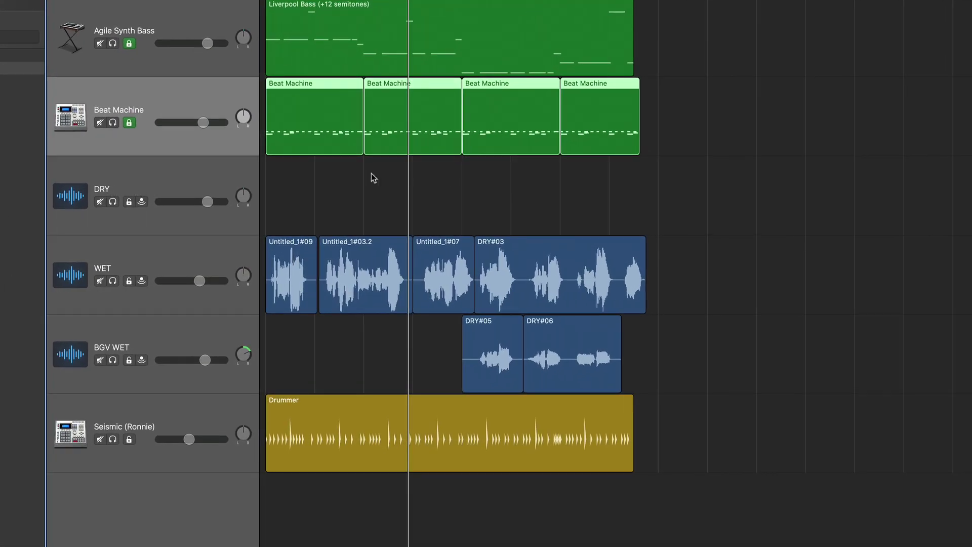
left_click(120, 202)
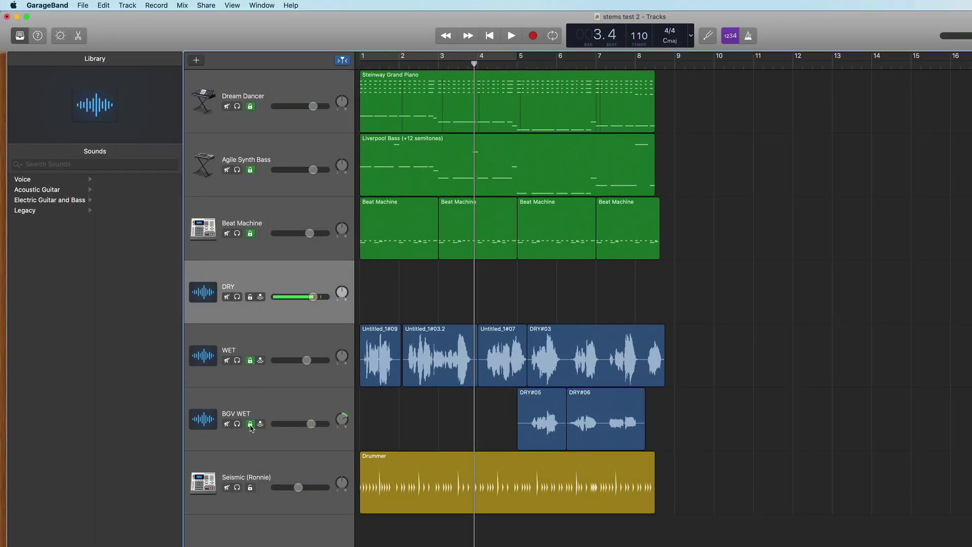
left_click(250, 487)
key("space")
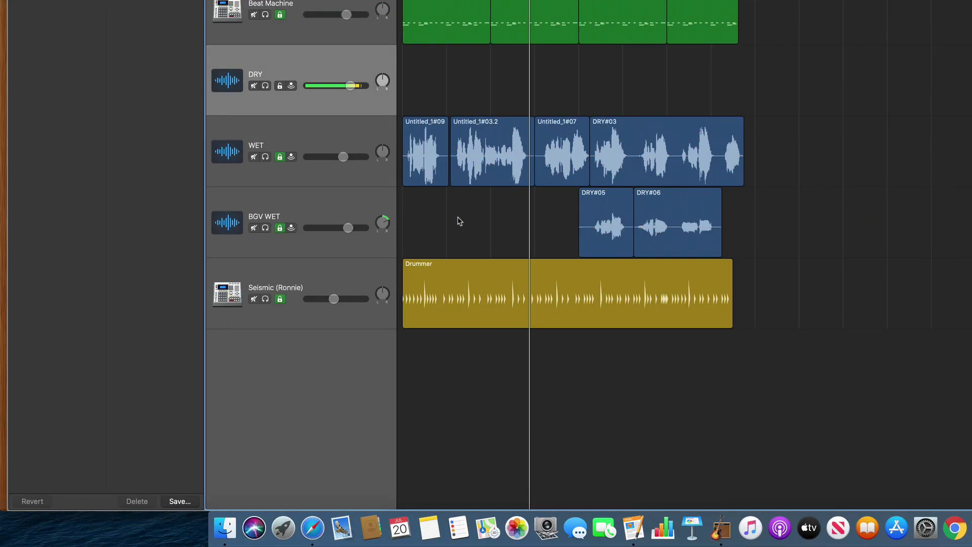
- Show the stems test 2 package contents in Finder and open Media > Freeze Files.nosync
left_click(225, 527)
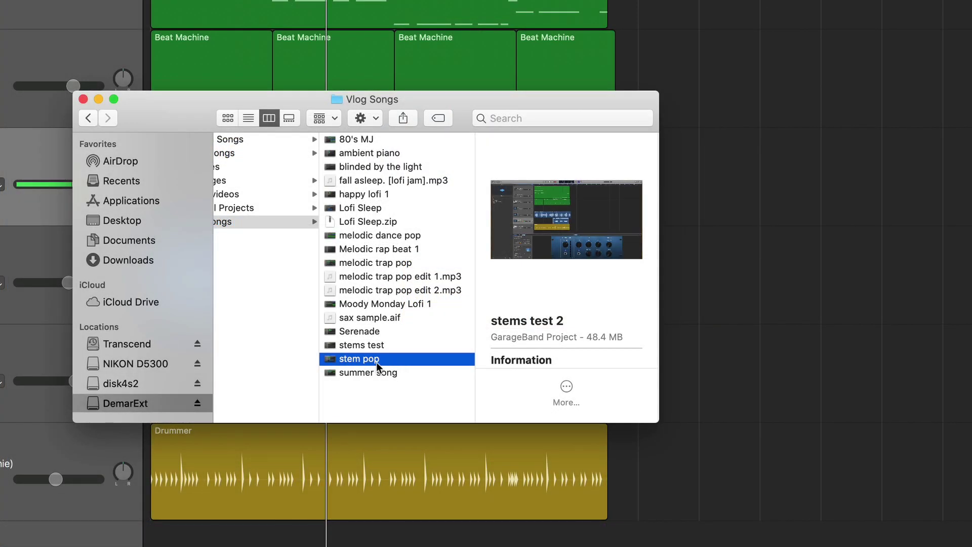
right_click(376, 363)
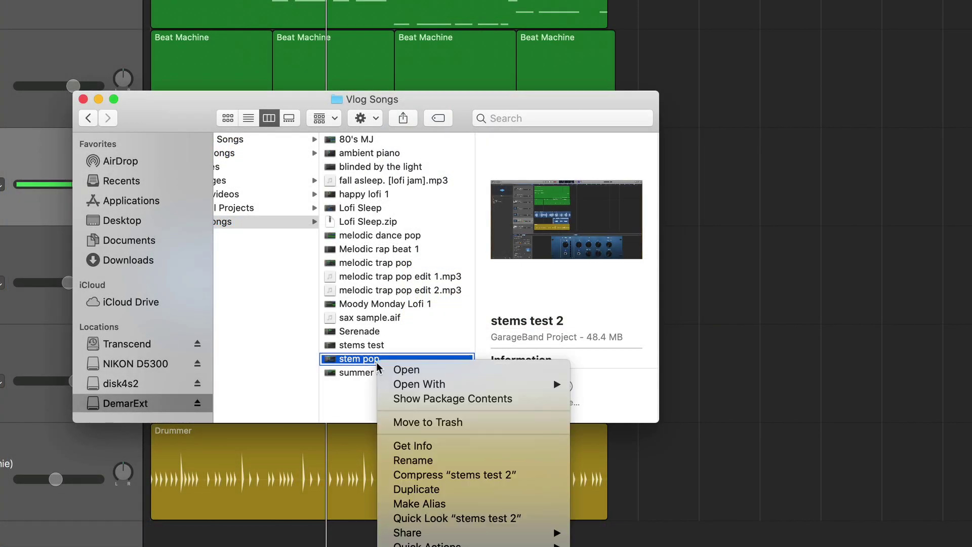
left_click(491, 403)
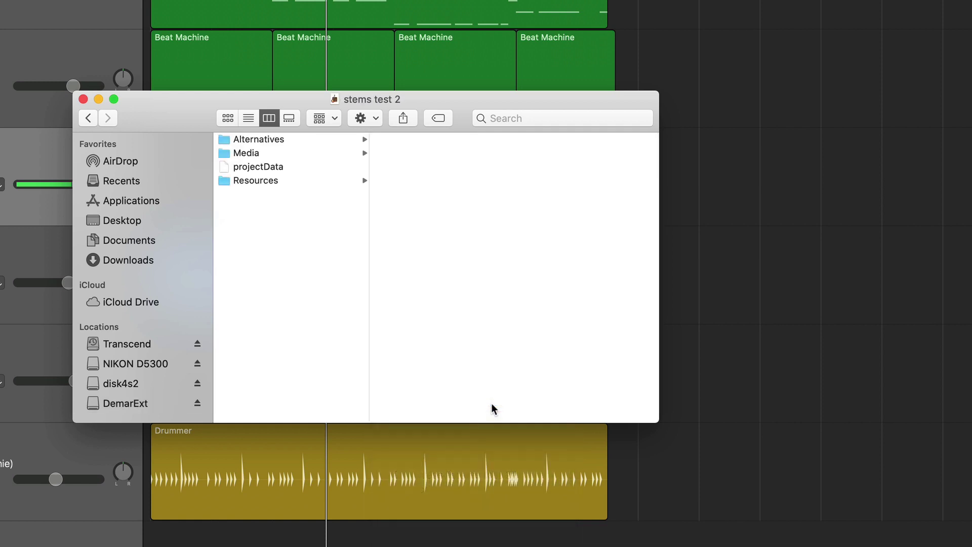
left_click(258, 153)
left_click(417, 155)
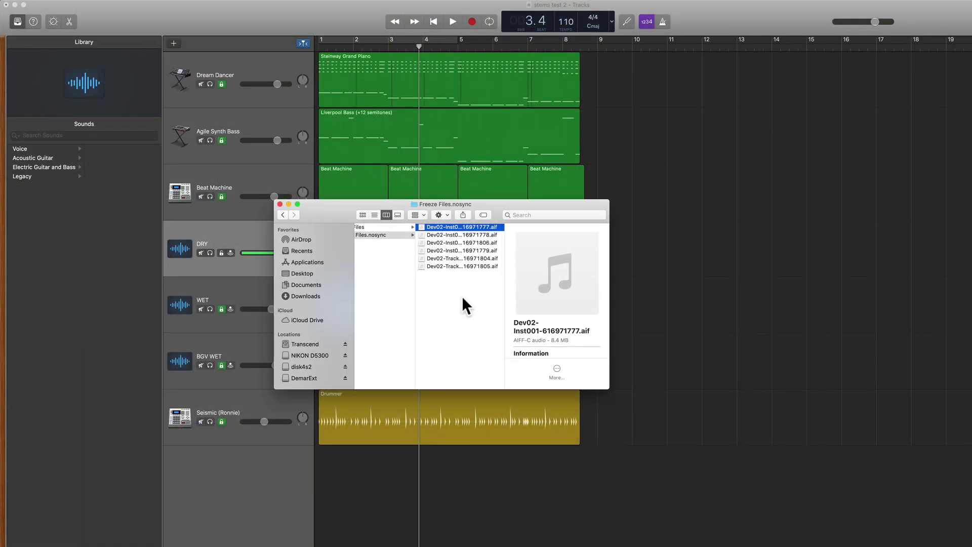
- Quick Look and play the Dev02-Inst003, Inst004, Inst005 and Track001 stems, ending on Dev02-Track003-616971805.aif
key("space")
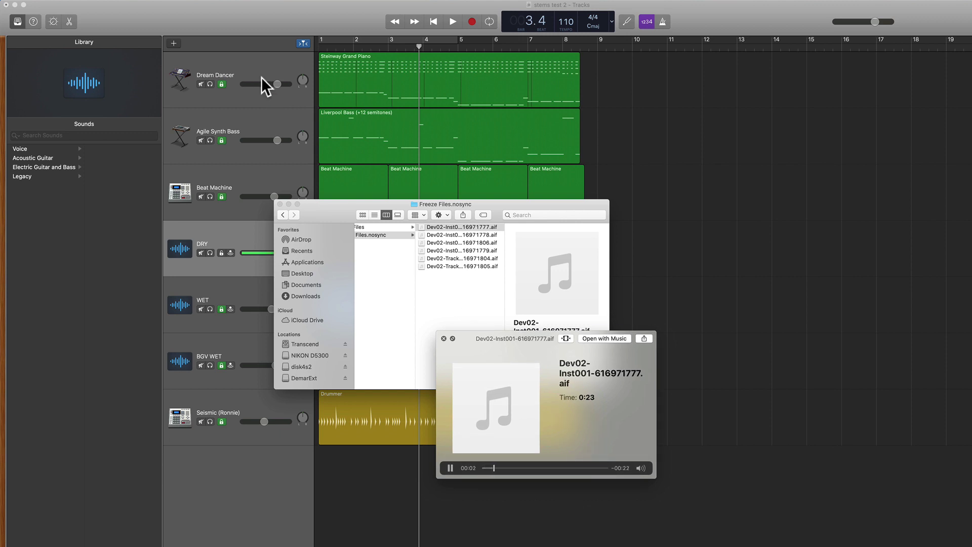
left_click(434, 235)
key("space")
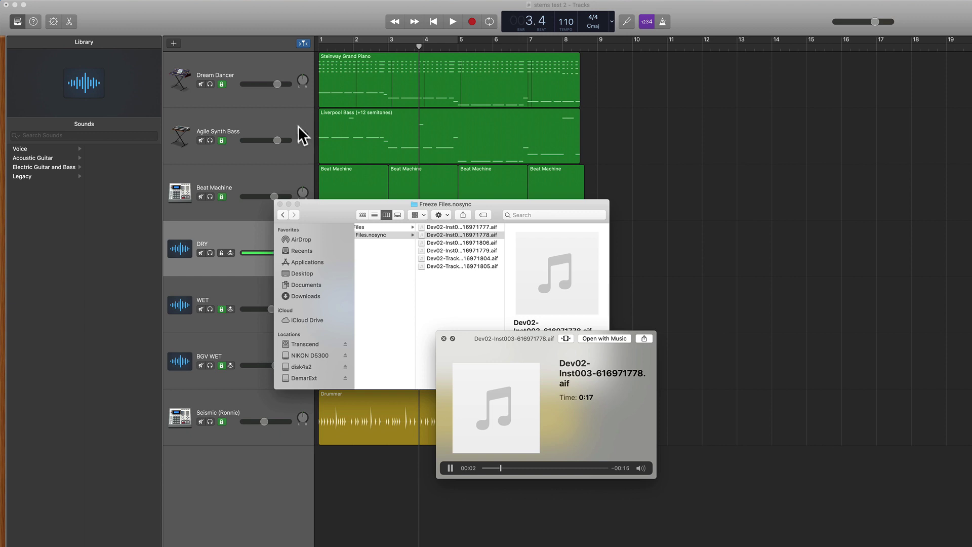
key("space")
left_click(438, 243)
key("space")
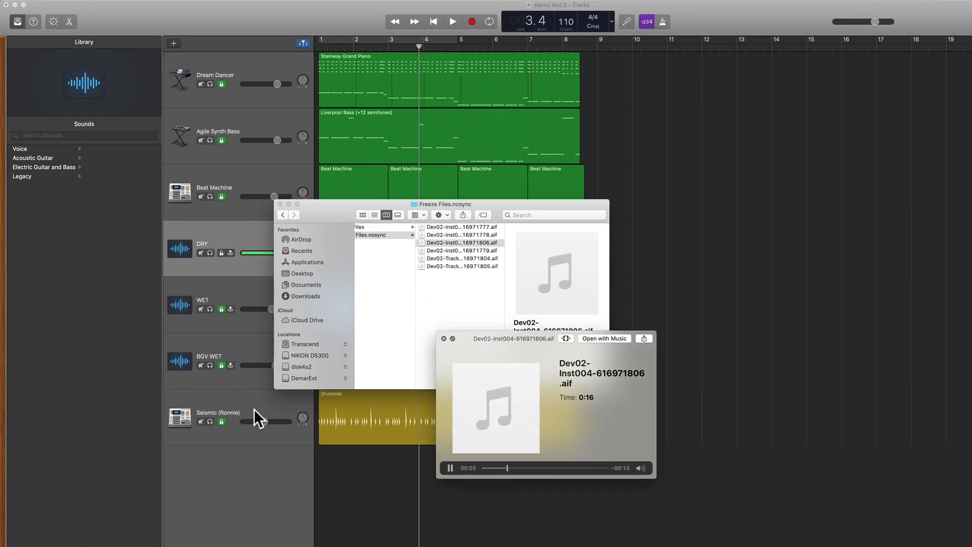
key("Down")
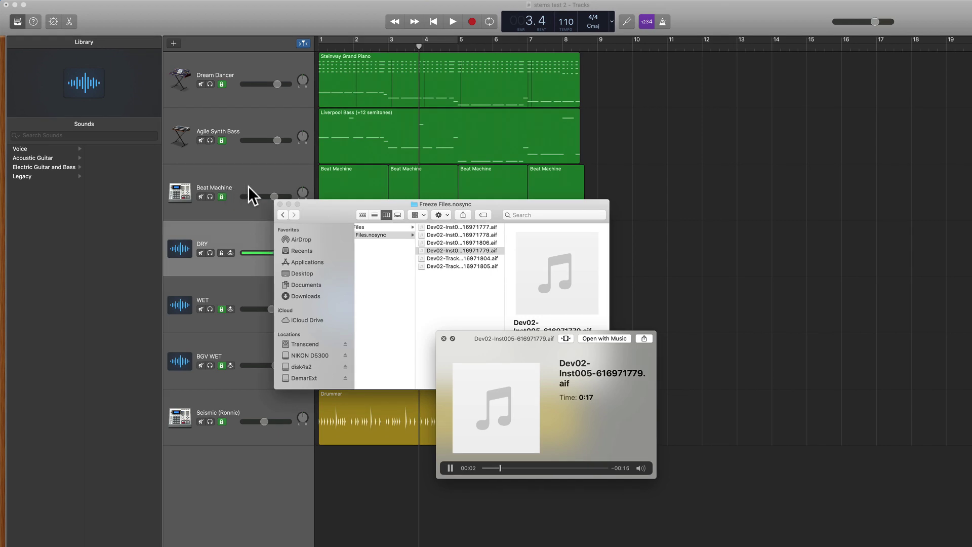
key("space")
left_click(444, 258)
key("space")
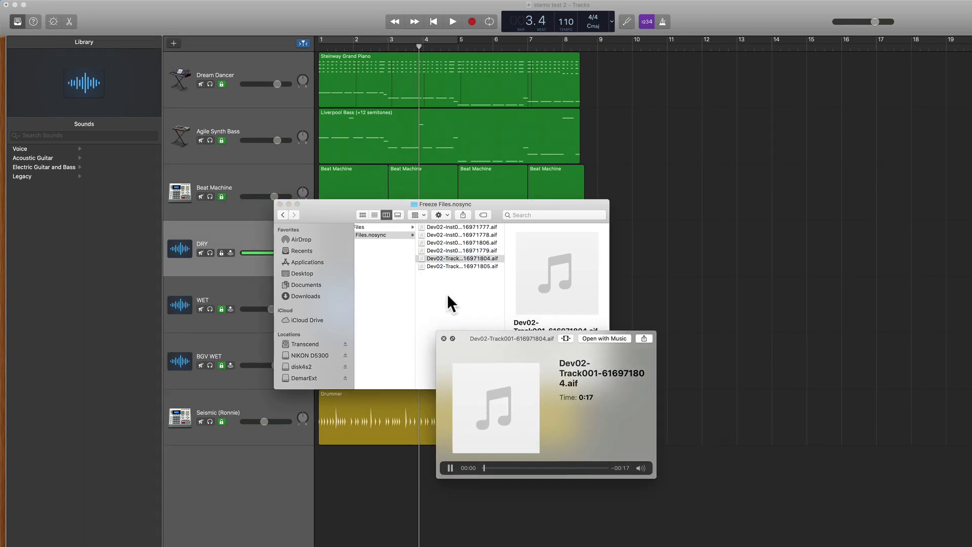
key("space")
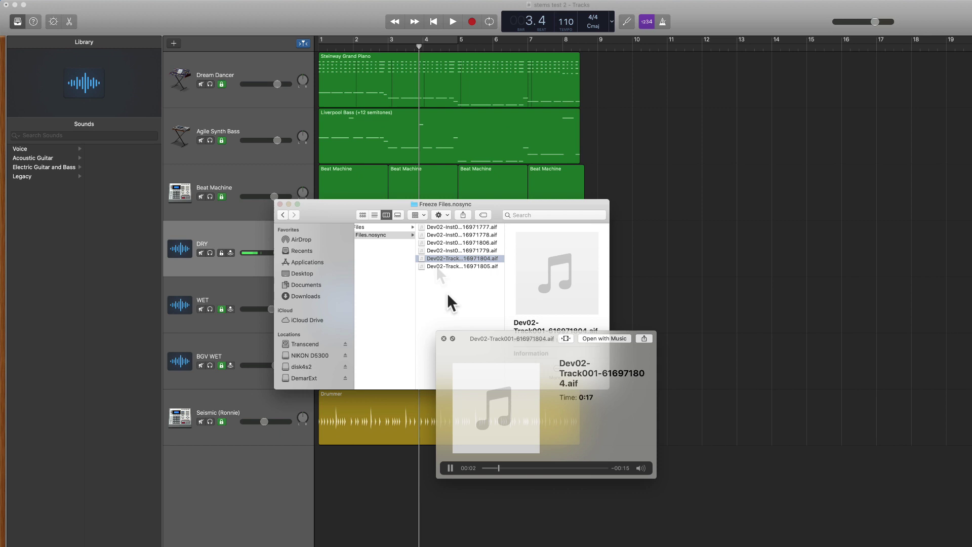
left_click(436, 266)
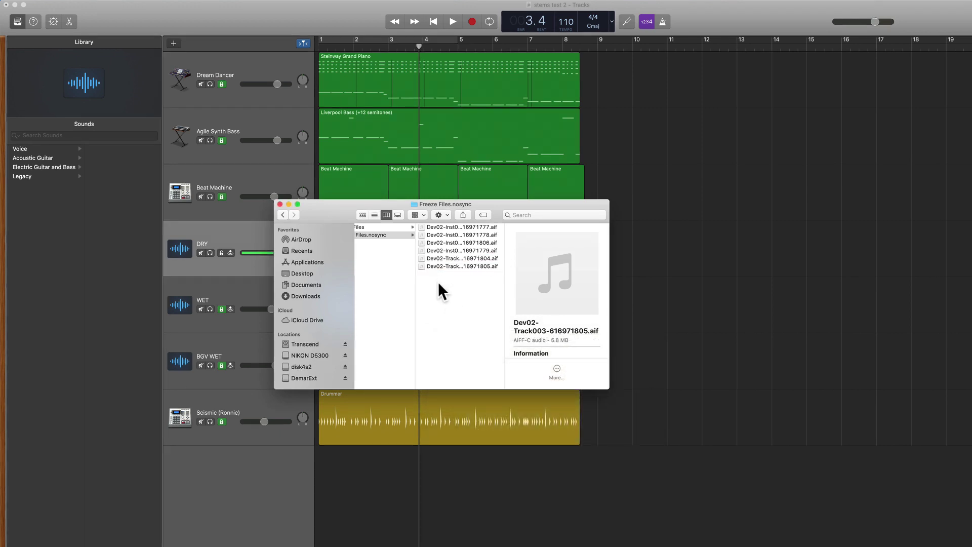
- Stop playback, Quick Look the new Dev02-Track001 freeze file, and replay the project to refreeze
key("Left")
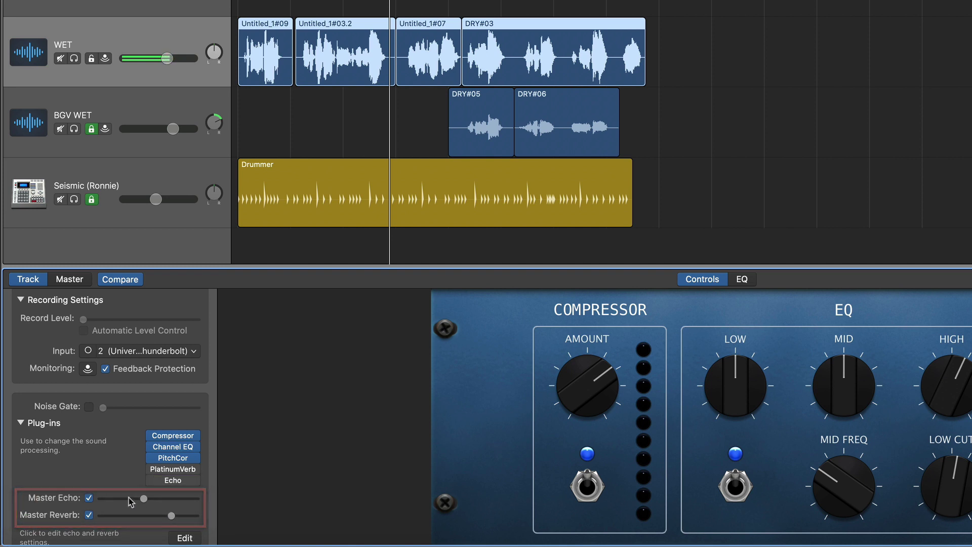
mouse_move(167, 449)
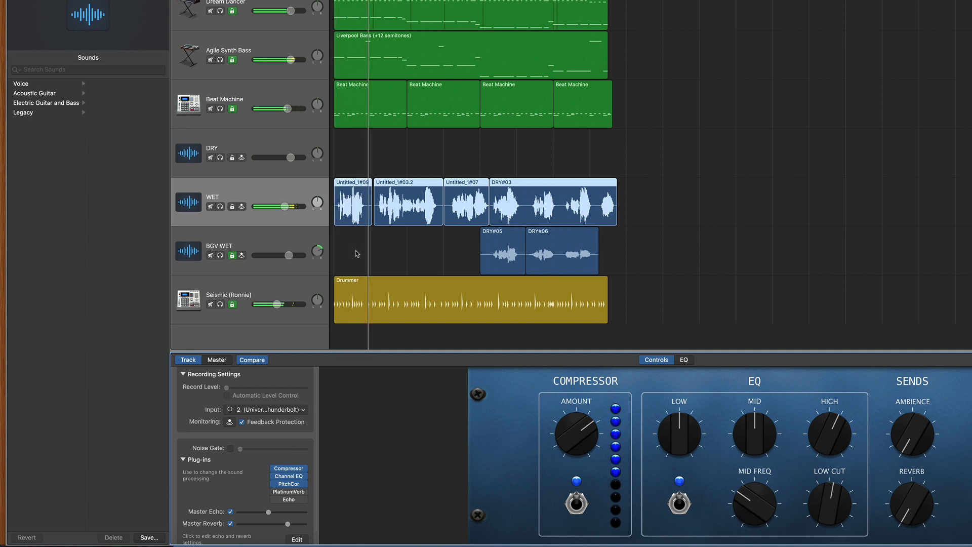
key("space")
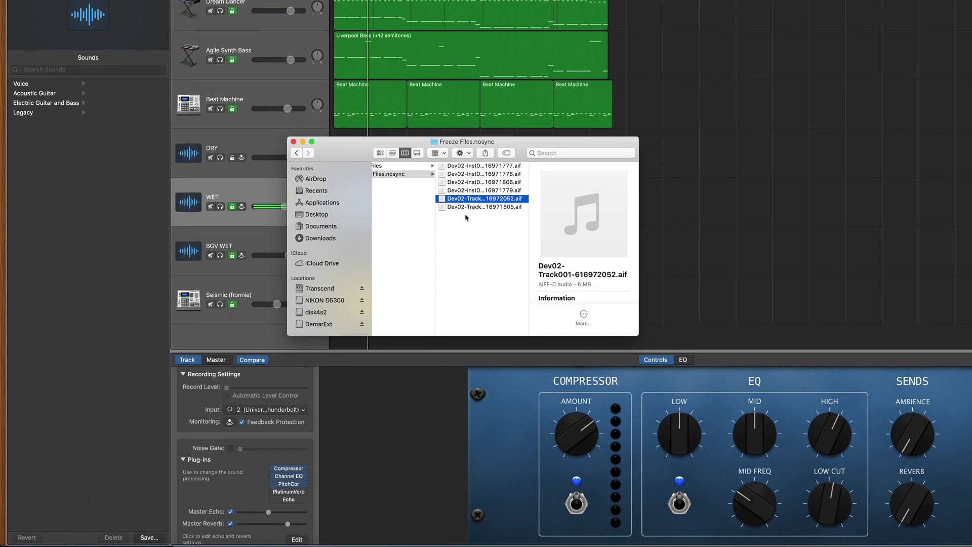
key("space")
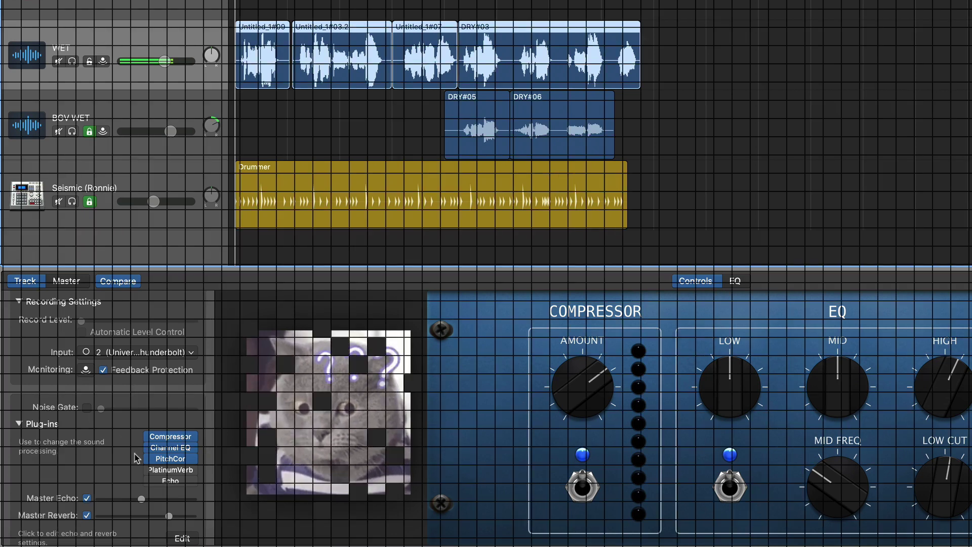
mouse_move(149, 470)
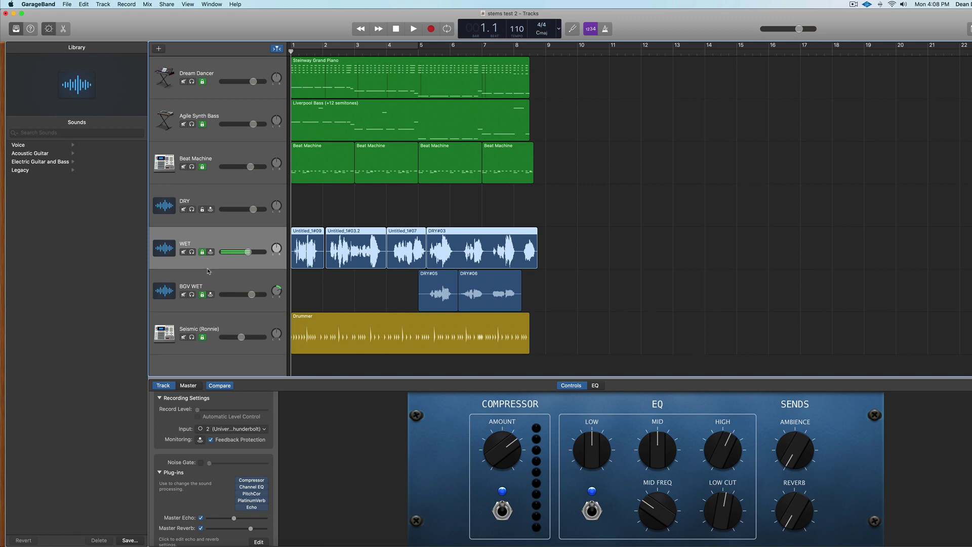
key("space")
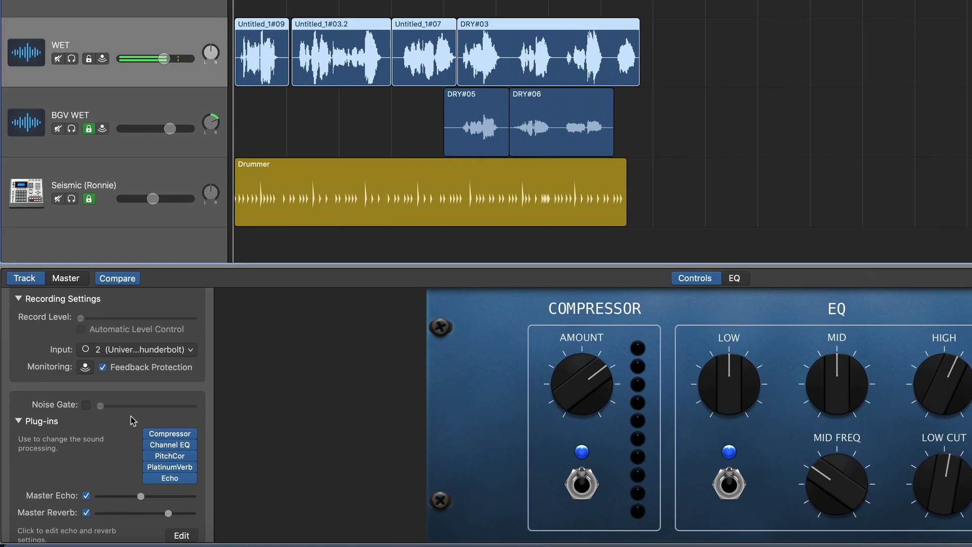
- Bypass the WET track's Compressor, Channel EQ, PitchCor, PlatinumVerb and Echo plug-ins
left_click(152, 431)
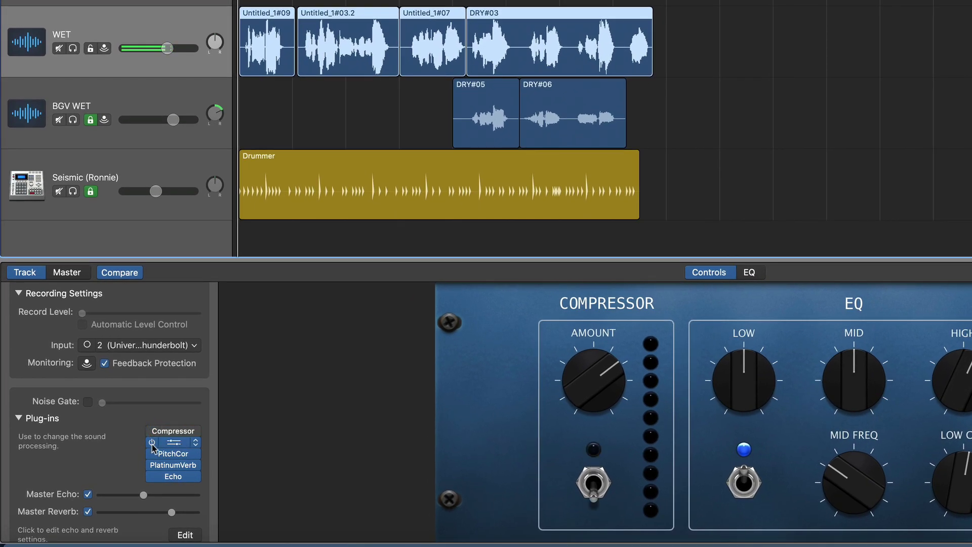
left_click(152, 442)
left_click(151, 454)
left_click(151, 465)
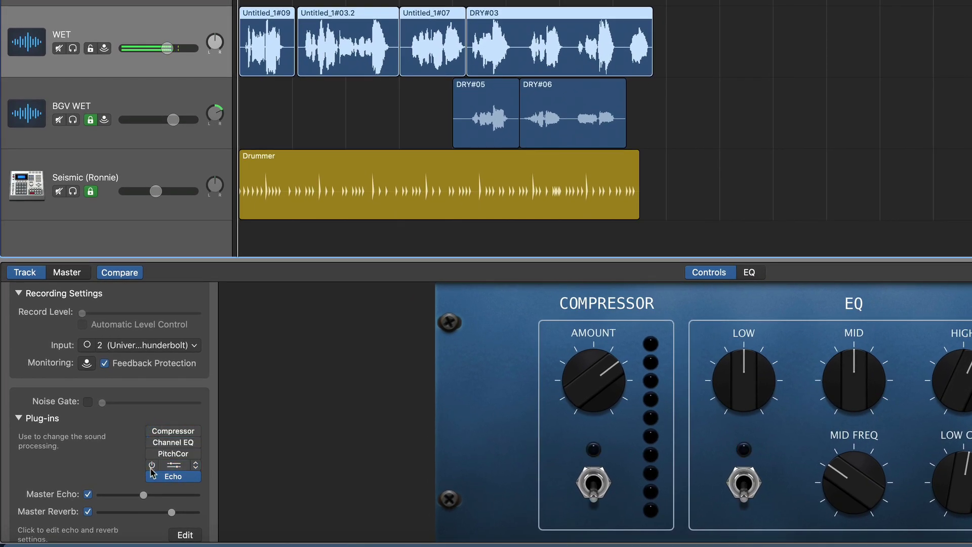
left_click(152, 477)
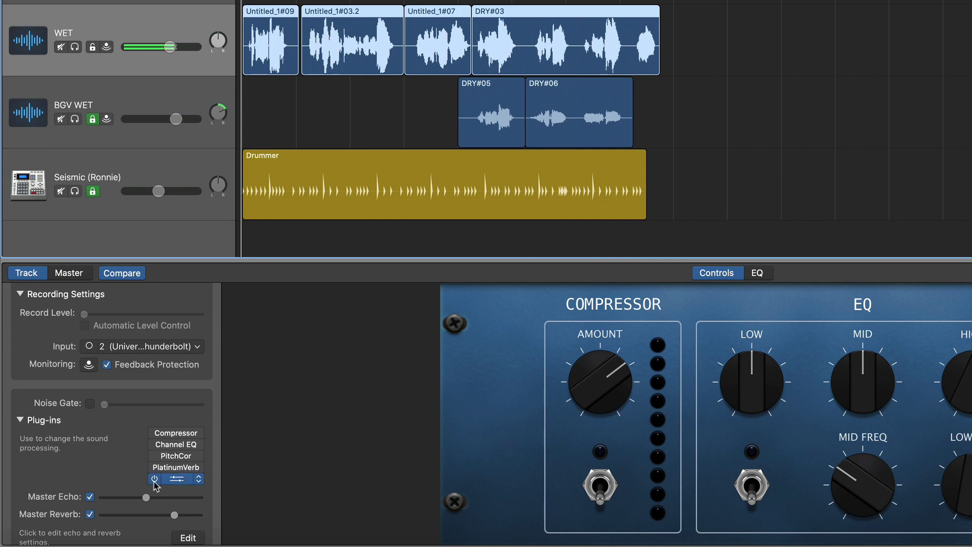
- Switch Echo, PlatinumVerb, PitchCor and Channel EQ back on
left_click(153, 477)
left_click(153, 464)
left_click(154, 454)
left_click(155, 444)
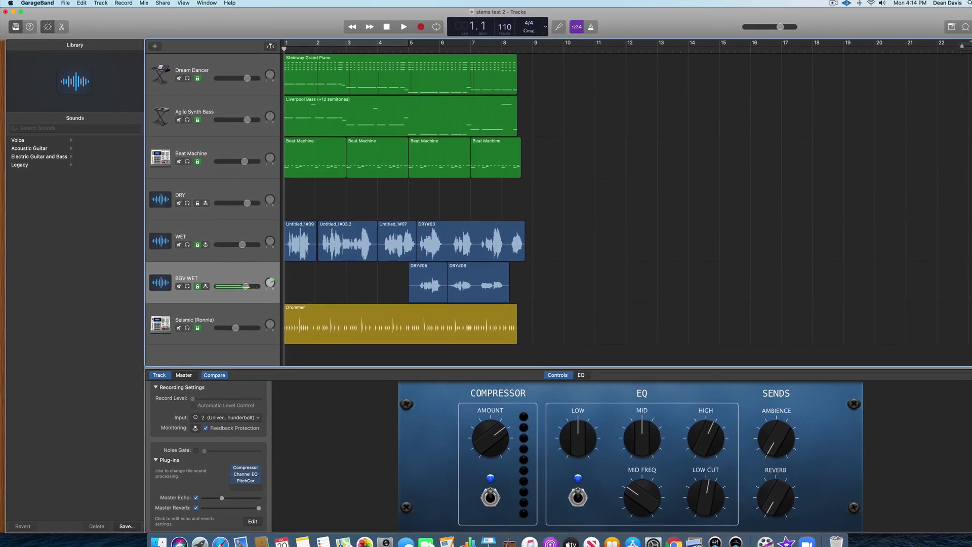
- Play 'stems test 2' from the beginning to hear the frozen tracks
key("space")
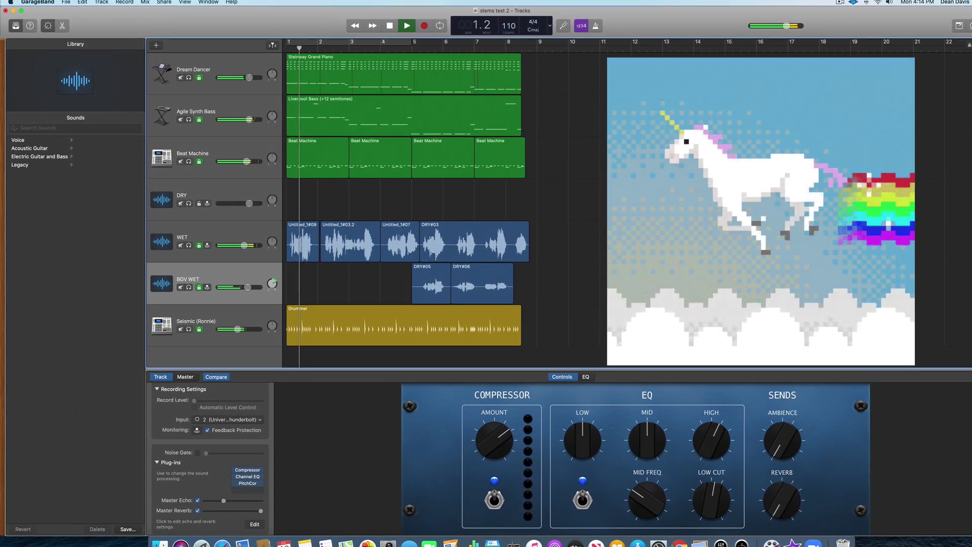